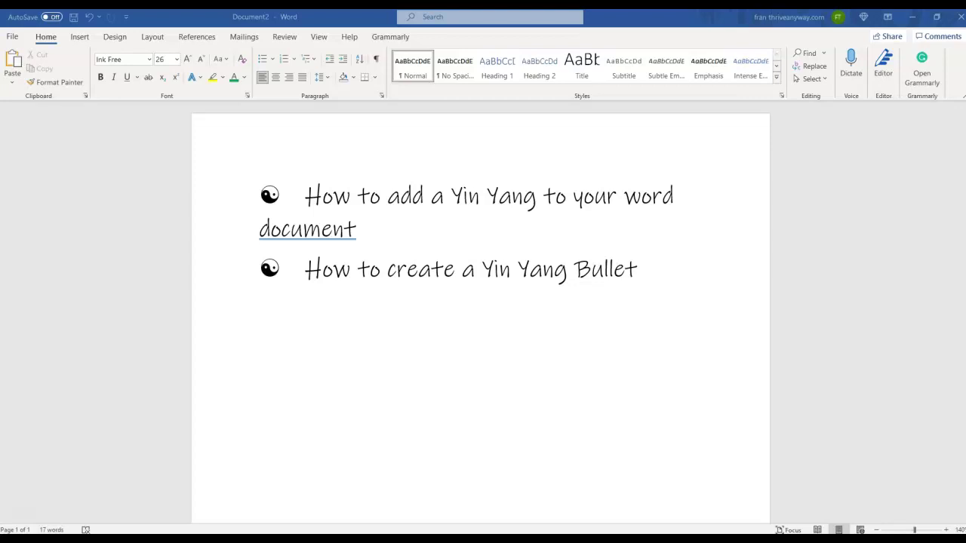
Insert two yin yang symbols in the Wingdings font on the empty line below the "How to create a Yin Yang Bullet" line
click(259, 309)
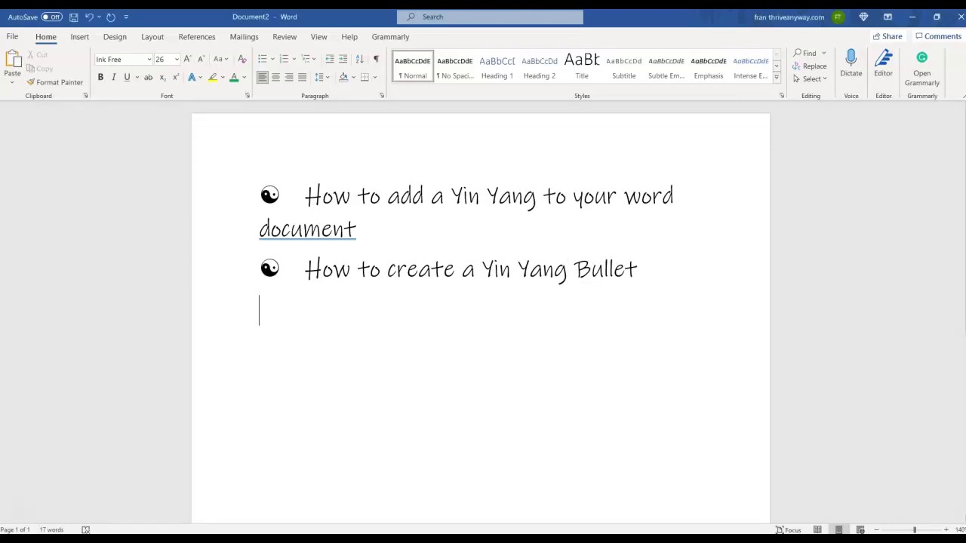
click(149, 58)
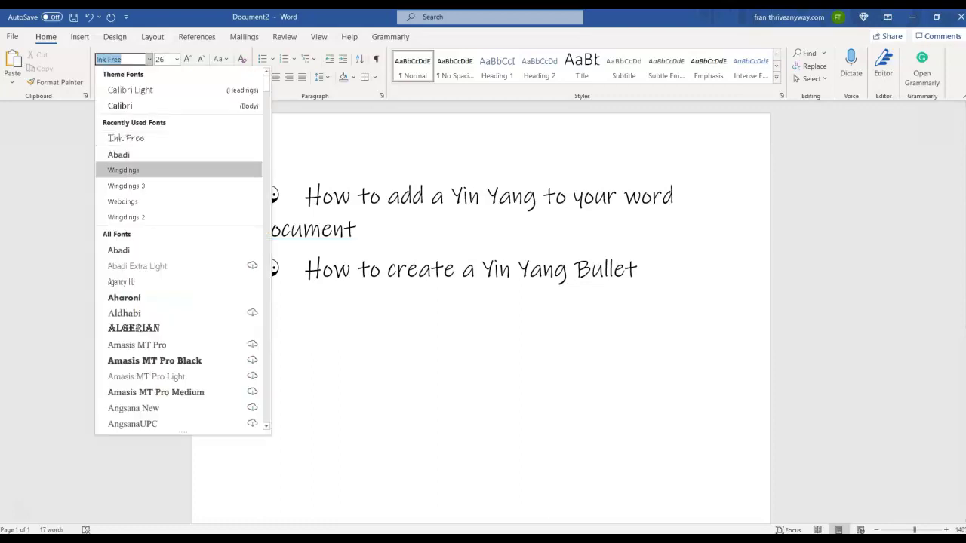
scroll(178, 249, down, 20)
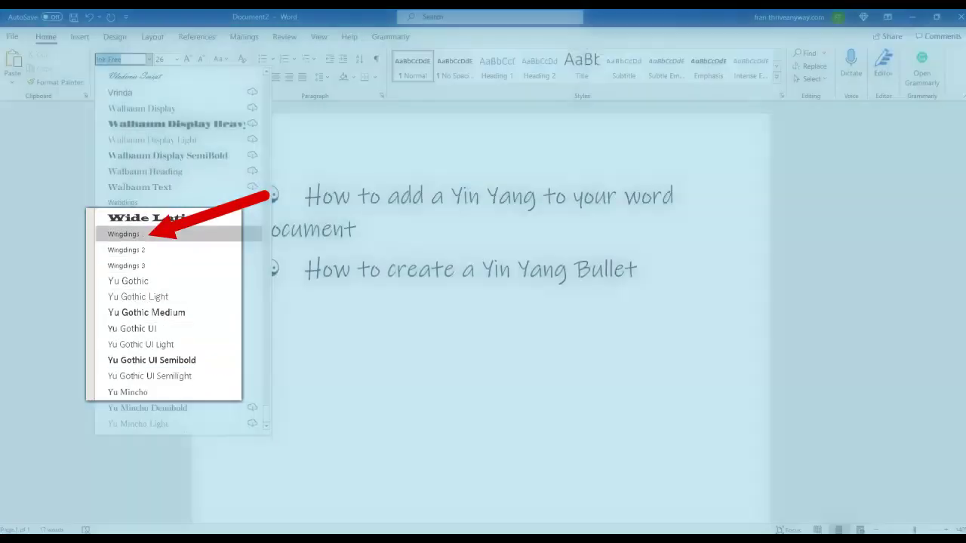
click(124, 234)
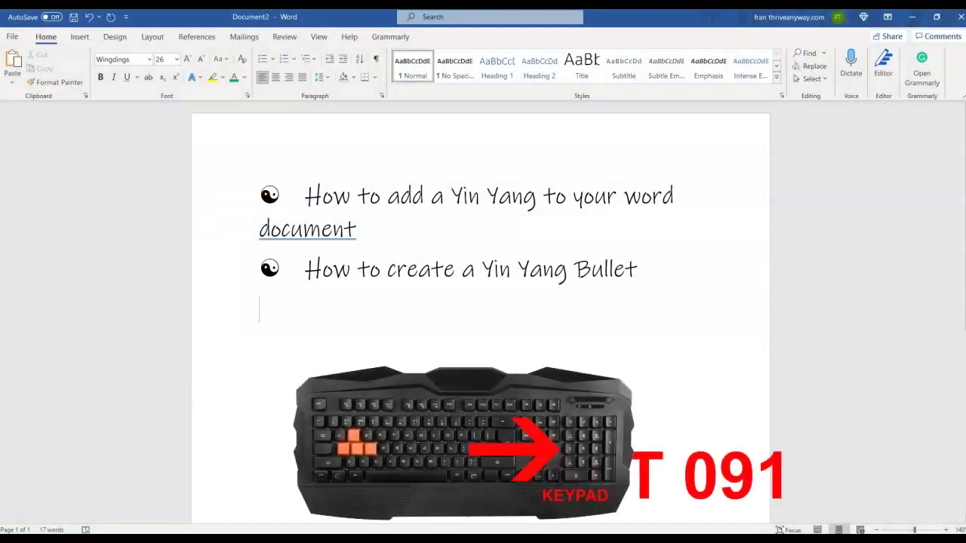
key(alt)
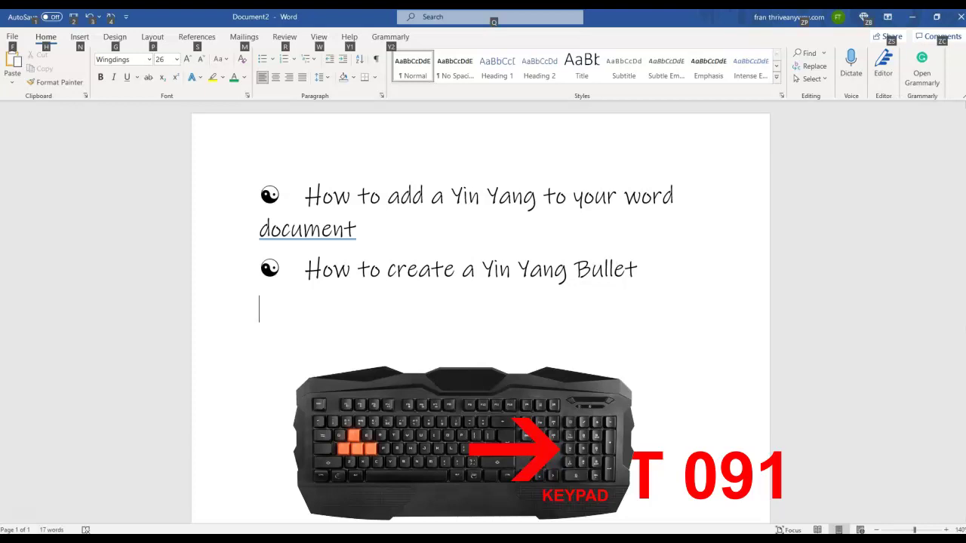
key(alt)
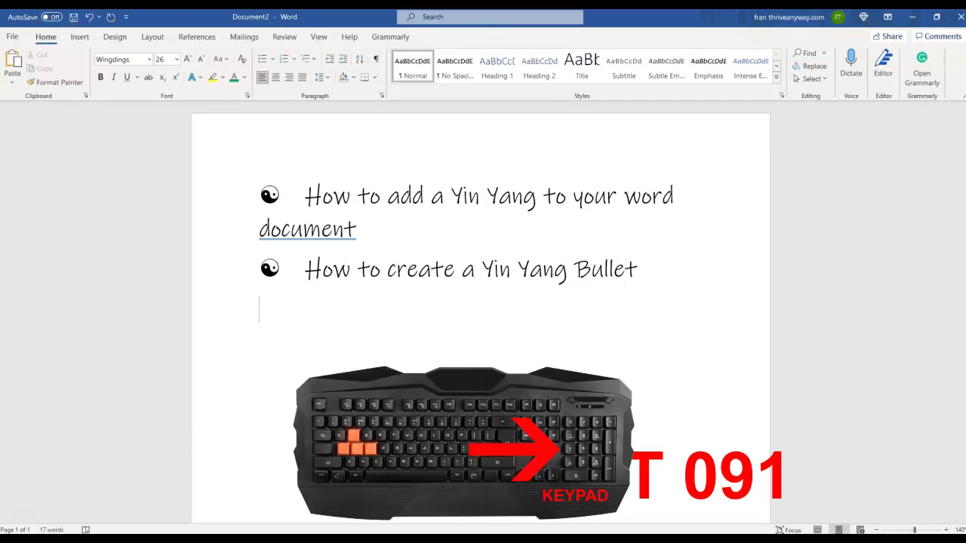
text([)
key(alt)
text([)
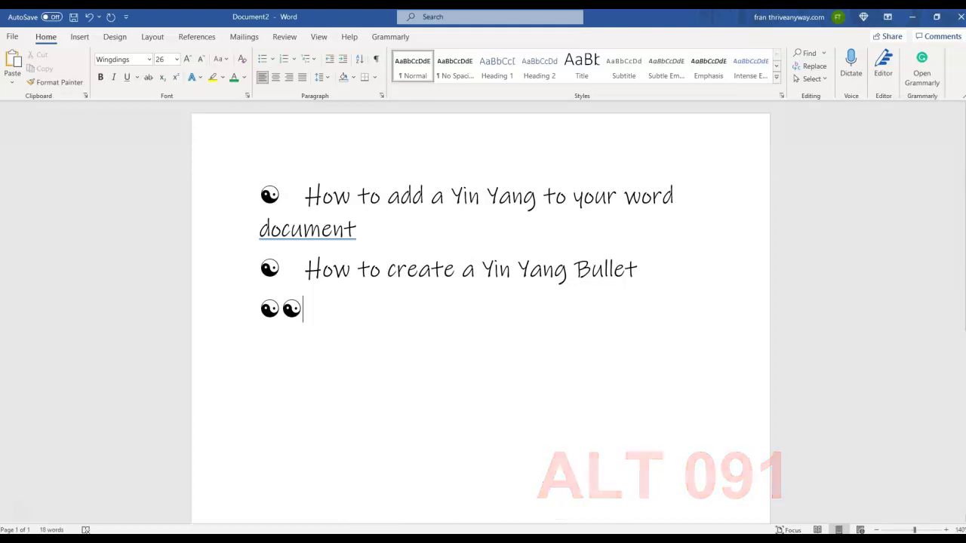
Change the font color of the second inserted yin yang symbol to dark red
key(shift+Left)
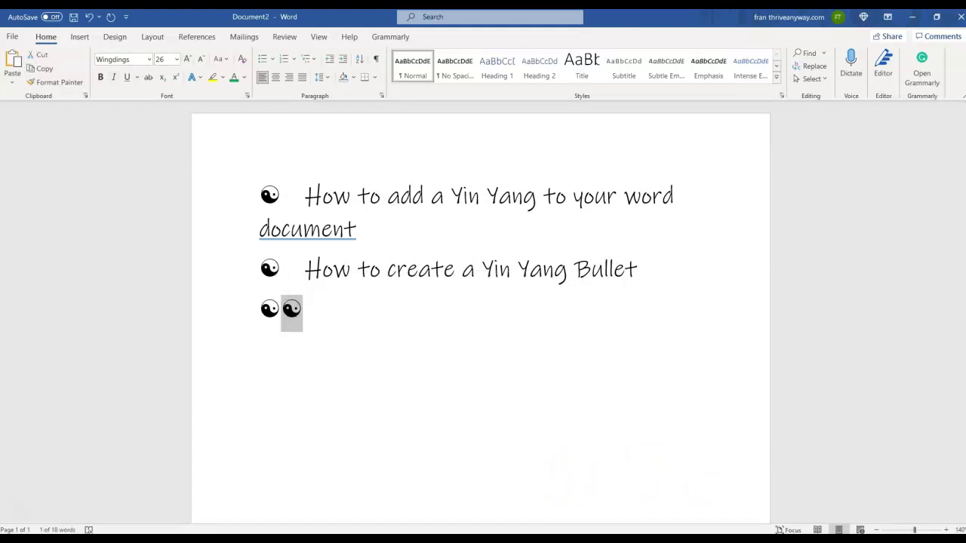
click(244, 77)
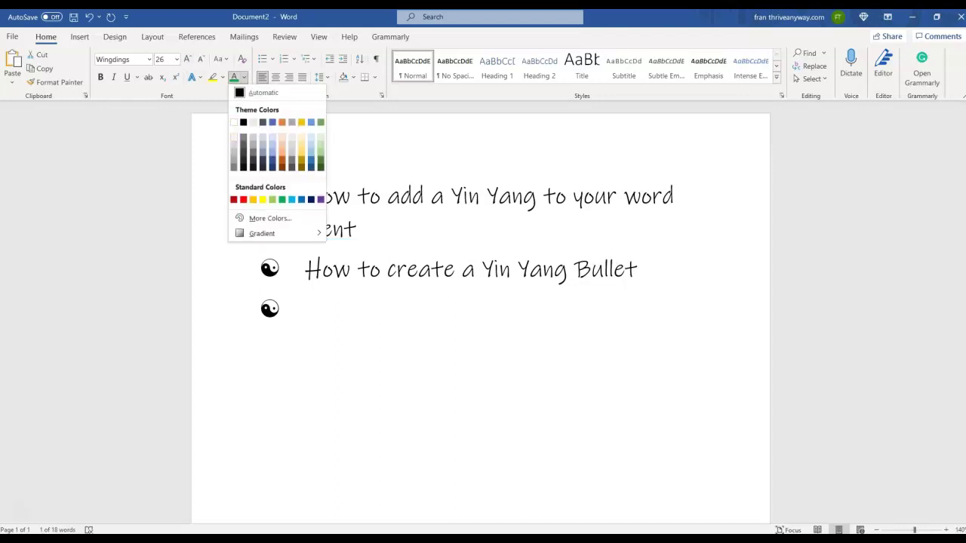
click(233, 199)
click(332, 270)
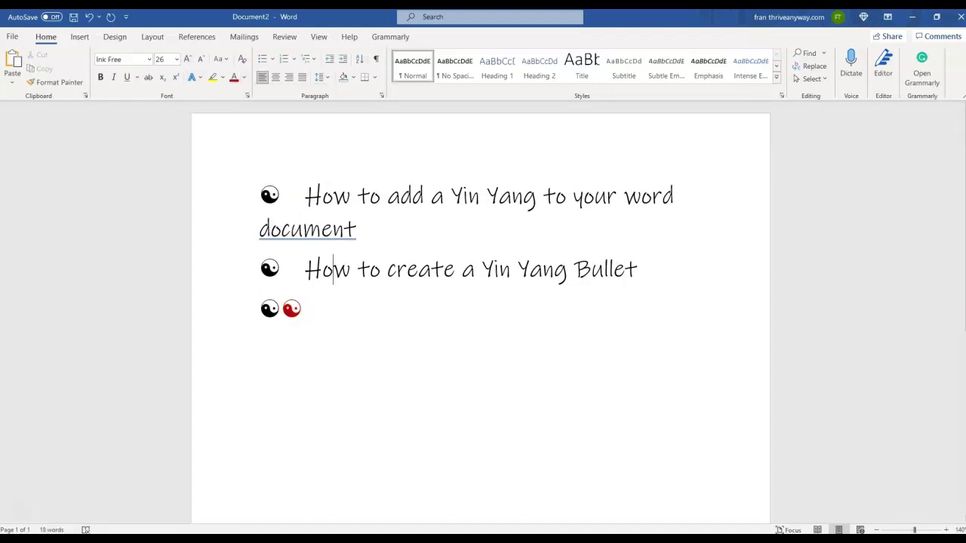
click(358, 196)
click(302, 308)
click(357, 196)
click(280, 309)
triple_click(280, 309)
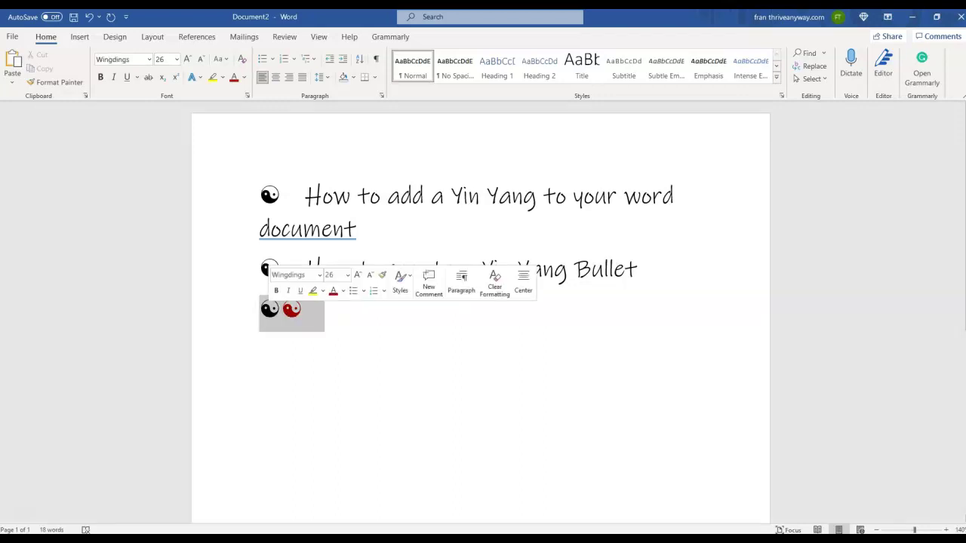
click(260, 308)
Insert a Wingdings yin yang symbol before "to" in the first line and remove the extra space after it
click(358, 196)
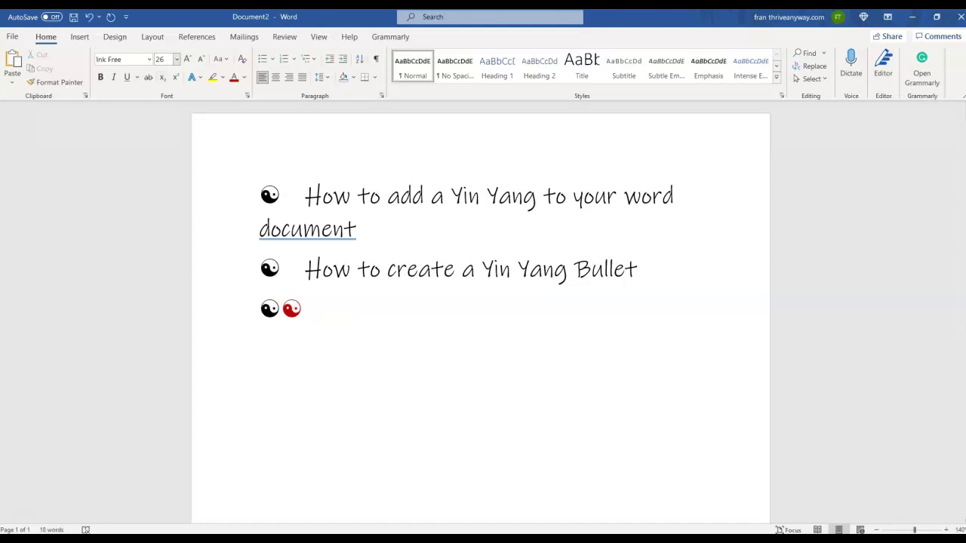
click(148, 59)
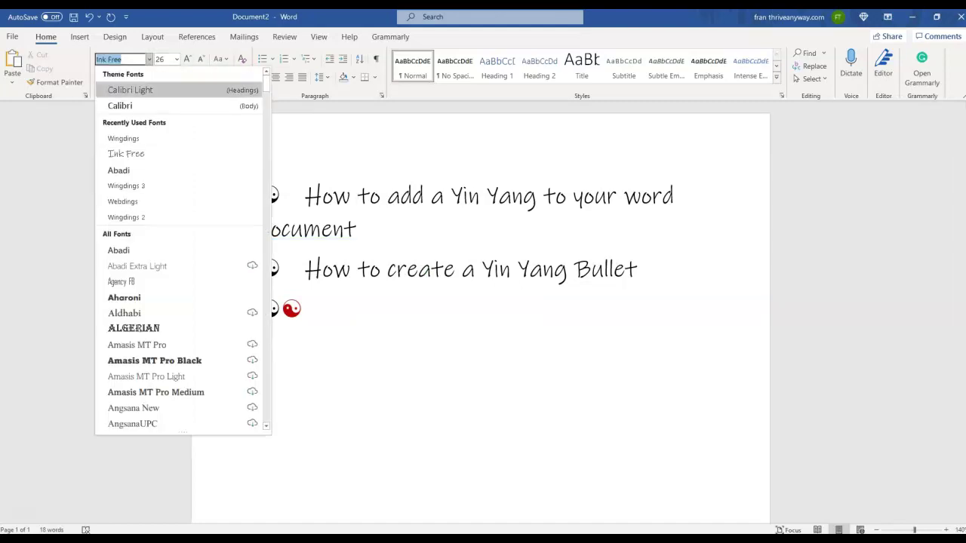
drag(266, 83, 266, 403)
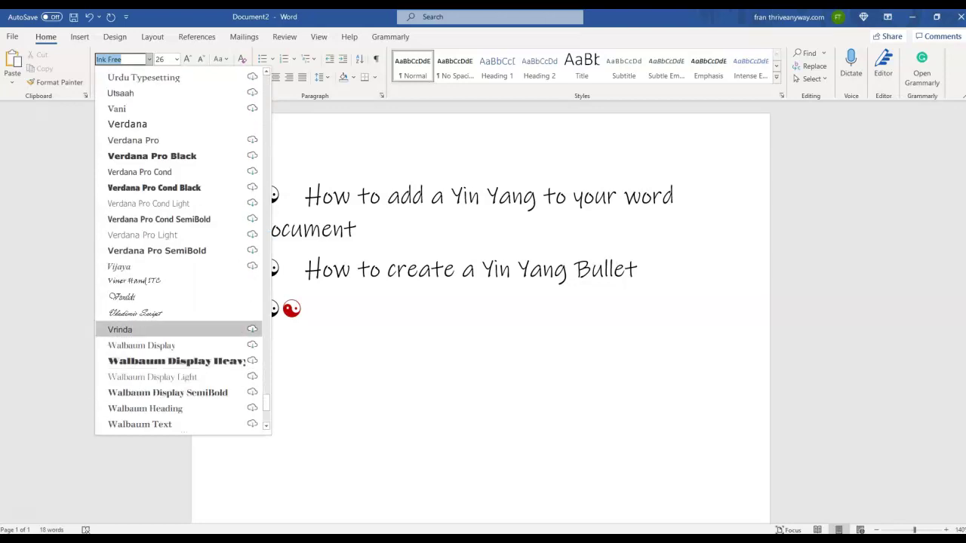
click(167, 392)
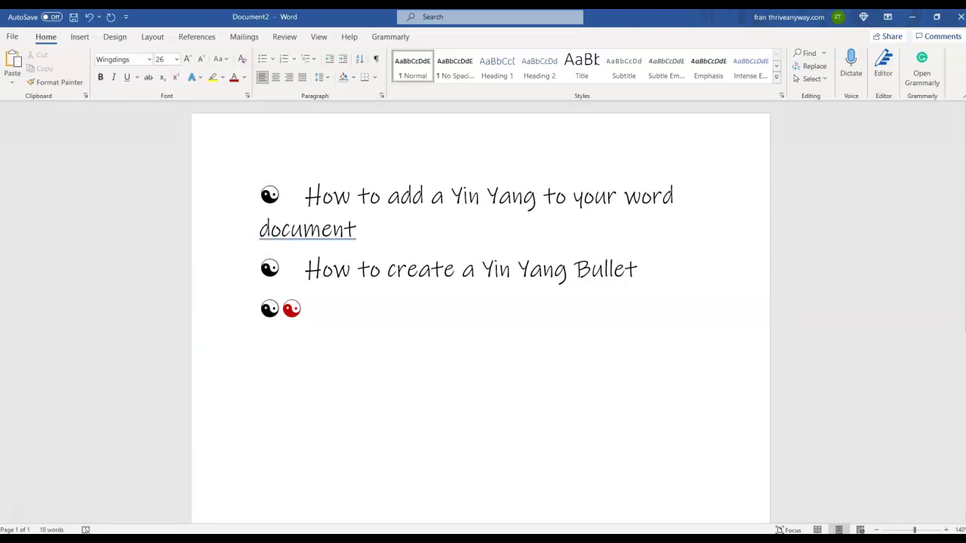
text([)
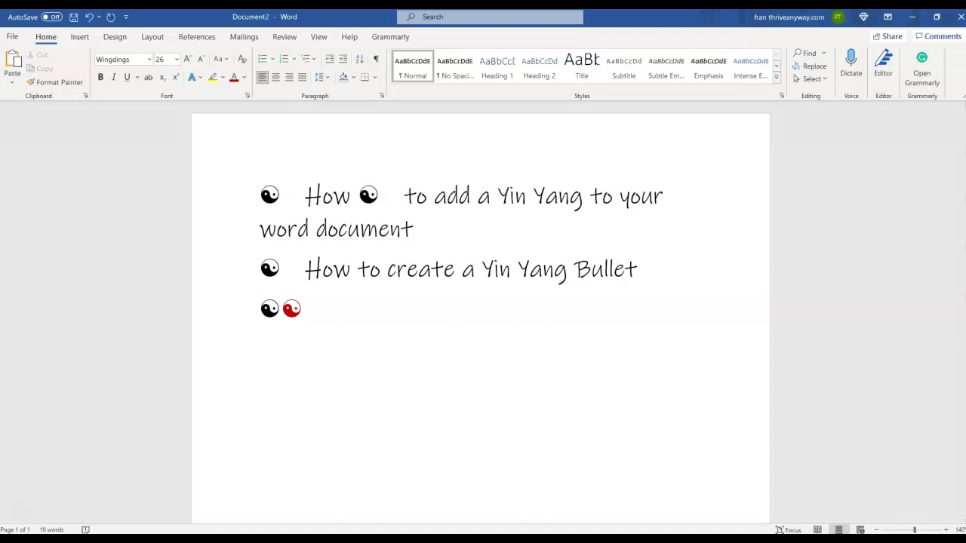
key(BackSpace)
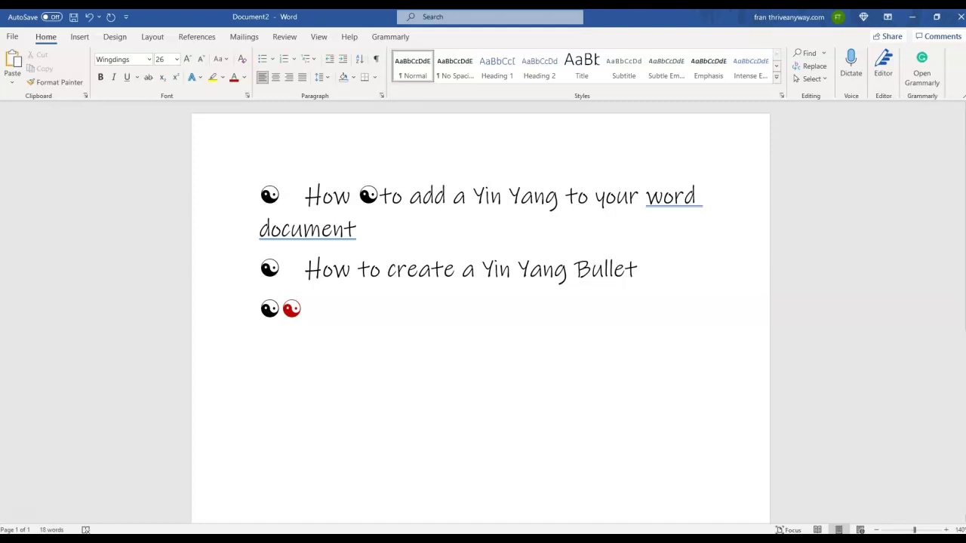
Copy the red yin yang symbol and paste it after itself as a Picture (Enhanced Metafile)
click(302, 309)
key(Left)
key(shift+Right)
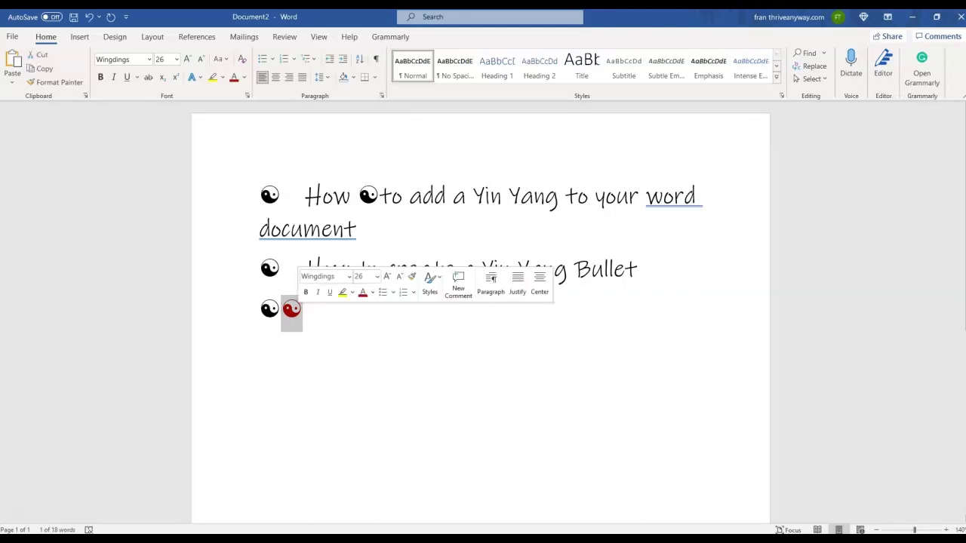
right_click(291, 309)
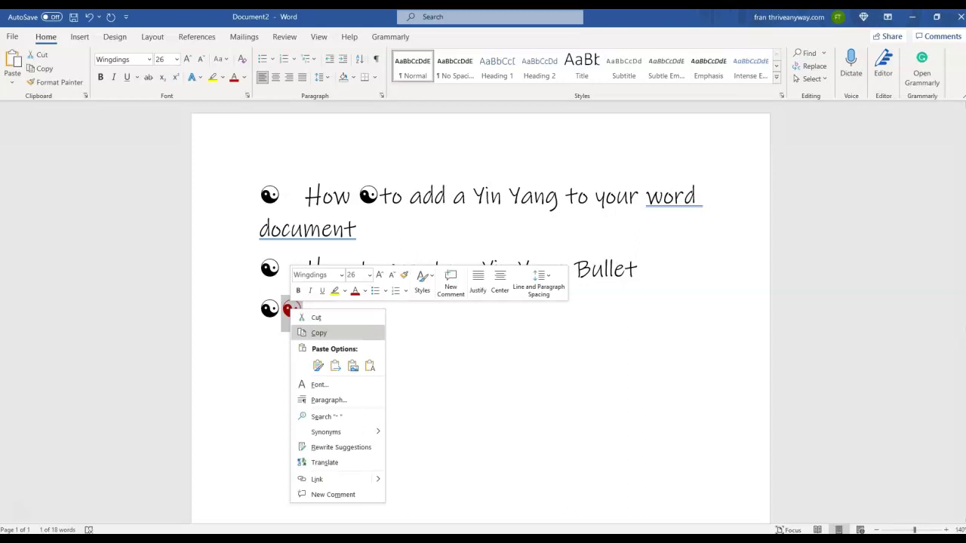
click(321, 332)
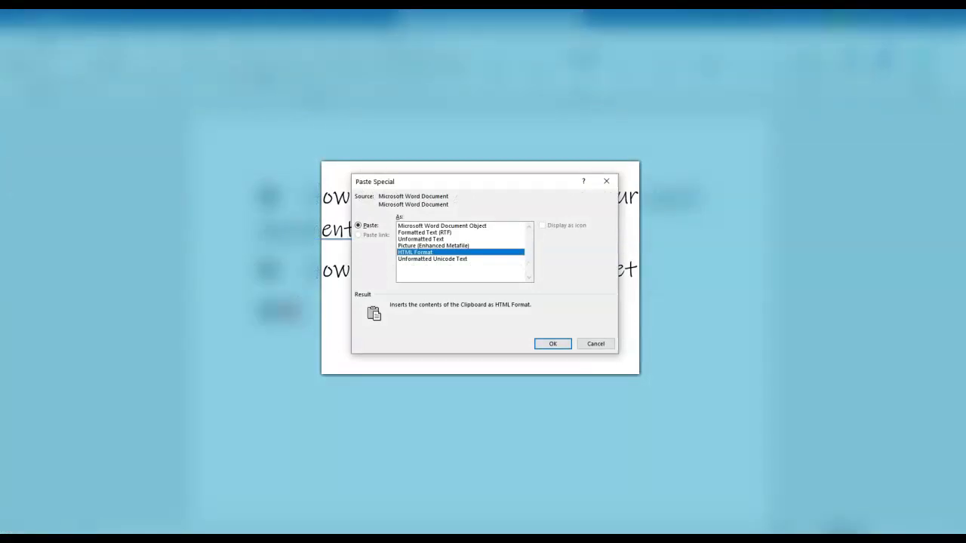
click(433, 245)
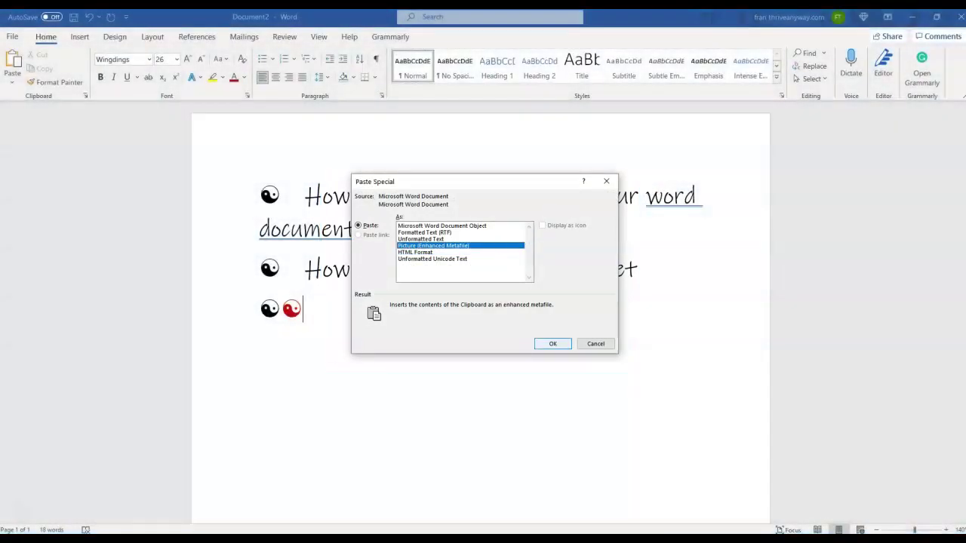
click(553, 343)
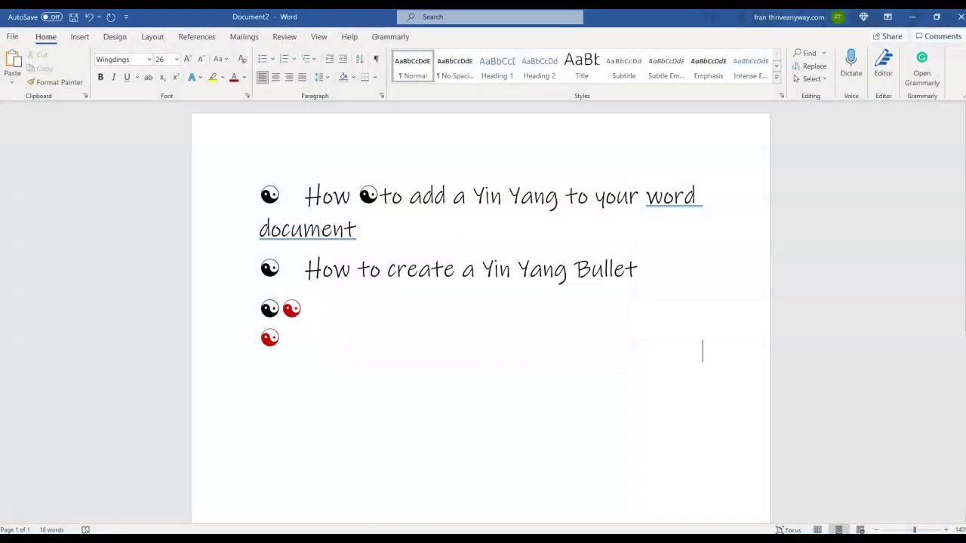
Save the pasted red symbol picture in the Pictures folder as a PNG named "red yin yang"
click(481, 342)
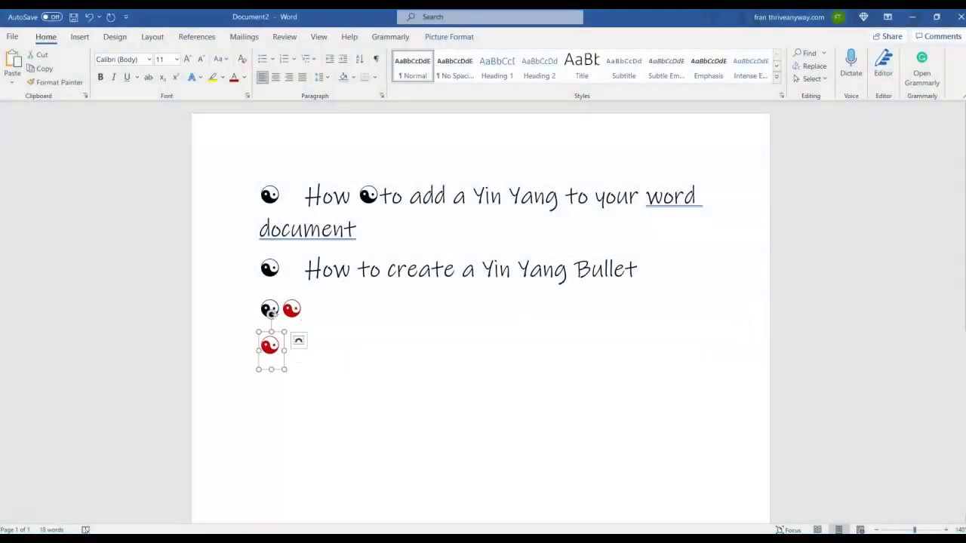
click(302, 309)
right_click(276, 349)
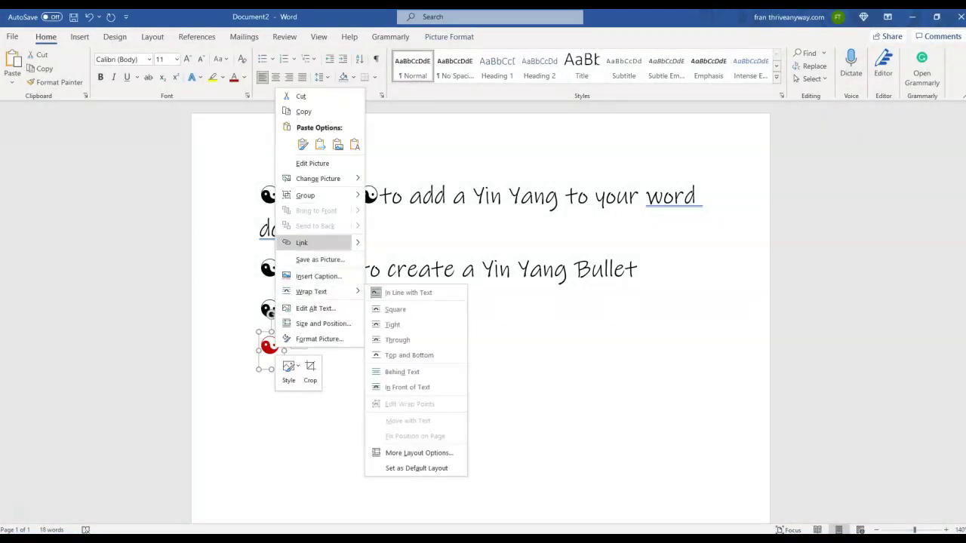
click(320, 259)
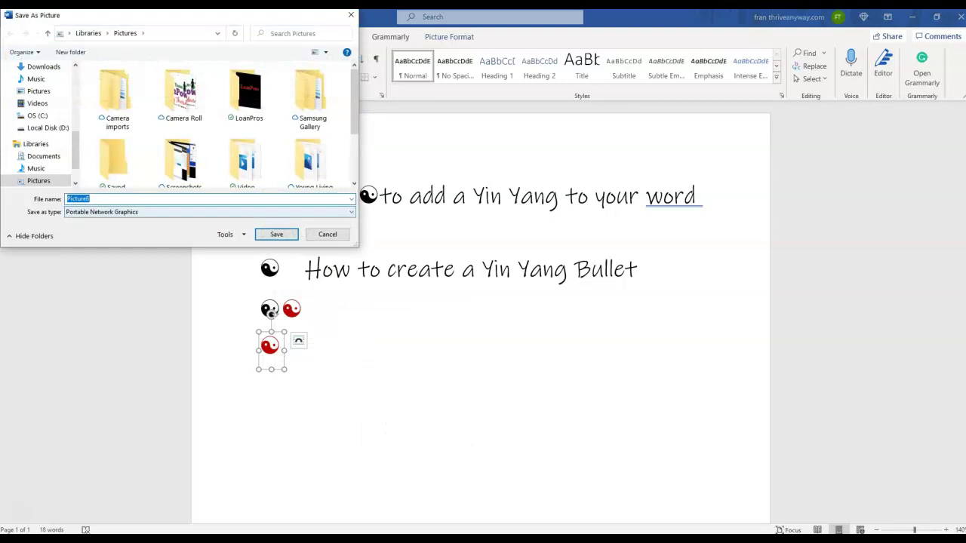
text(red yin yang)
key(Return)
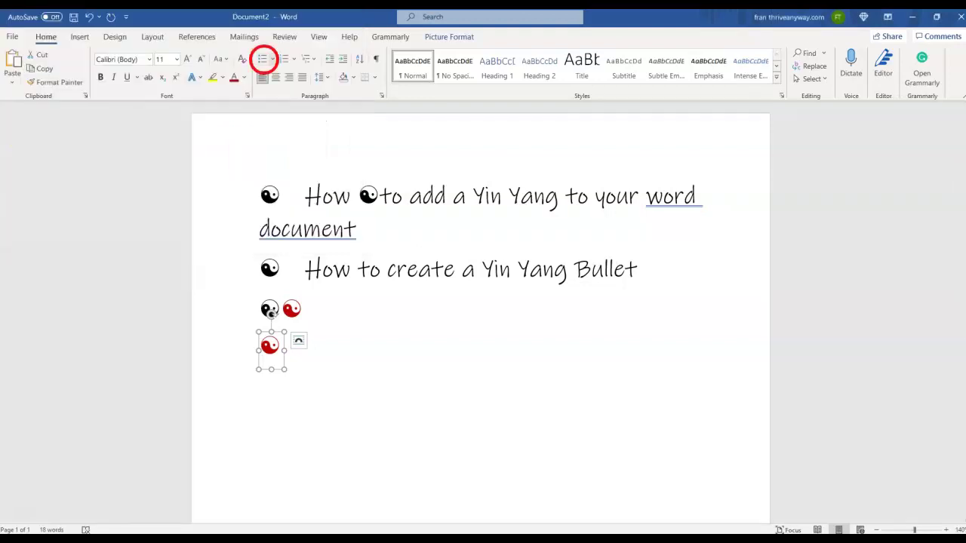
Define a new picture bullet from the saved file "red yin yang"
click(272, 59)
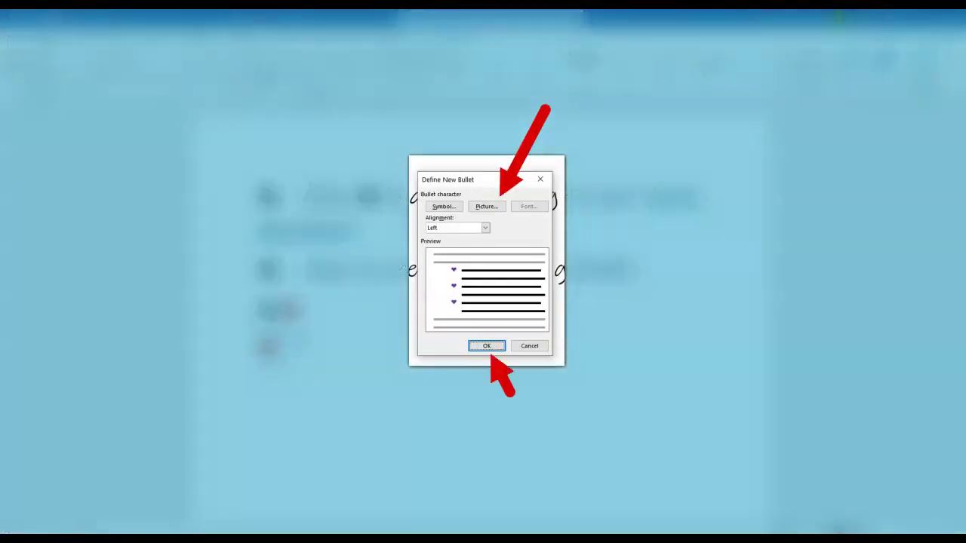
click(486, 206)
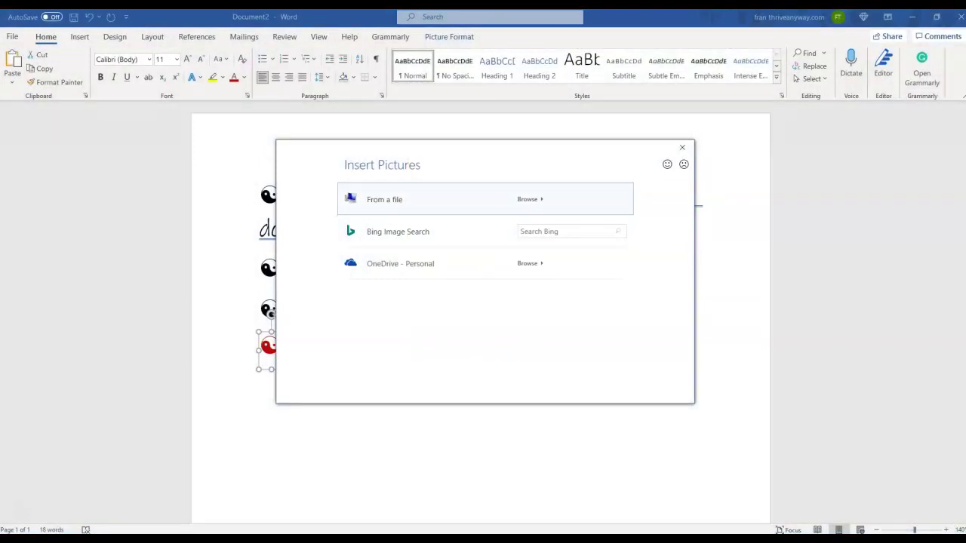
click(527, 199)
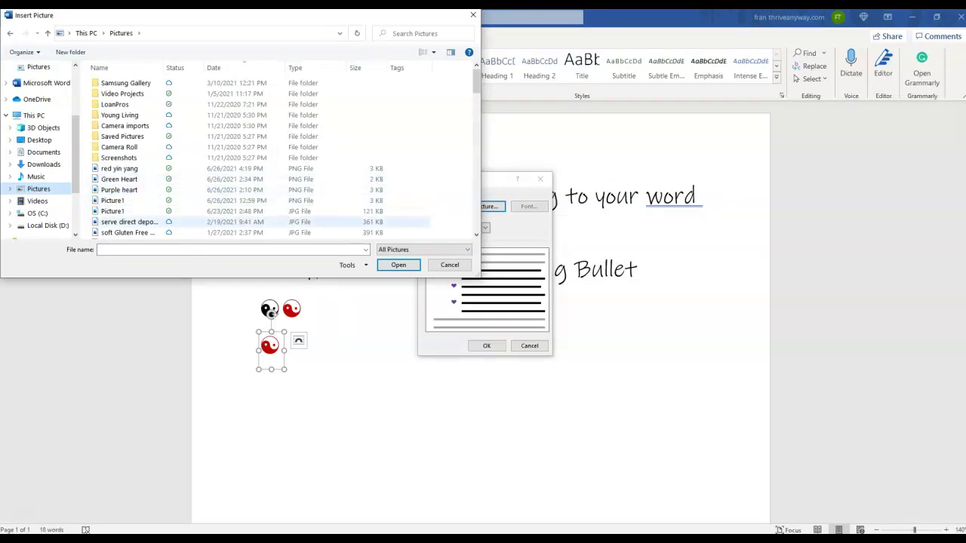
click(119, 168)
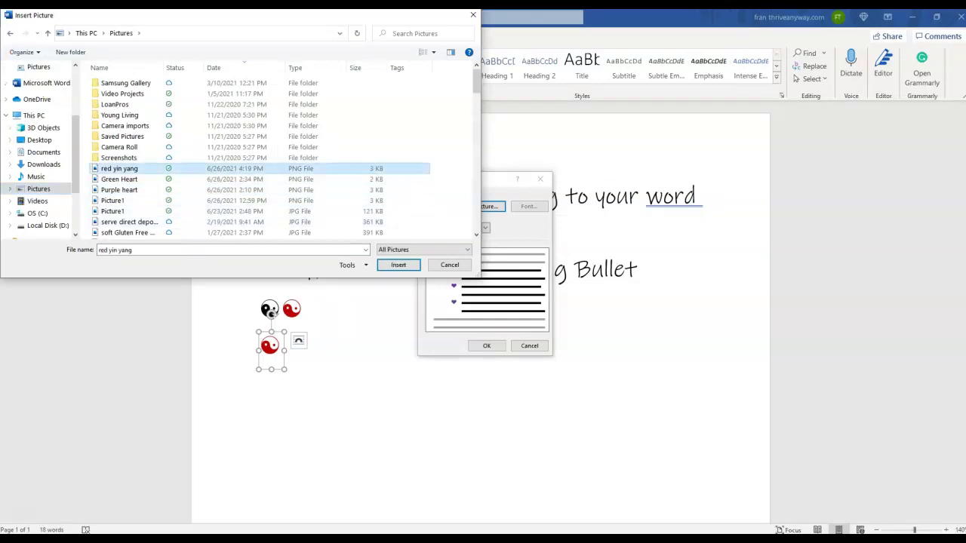
click(398, 265)
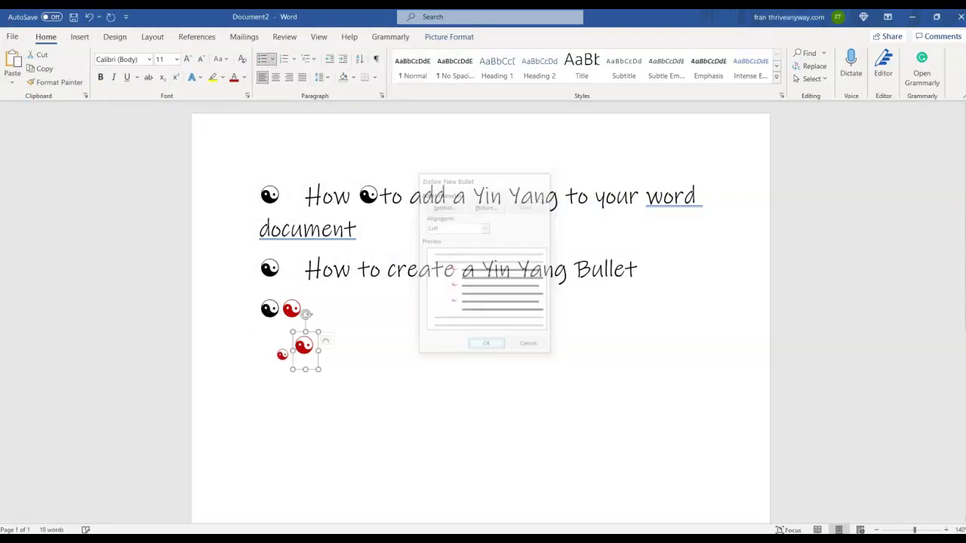
Apply the red yin yang bullet to the Bank, Groceries, Library and Post Office lines under Chores
click(259, 391)
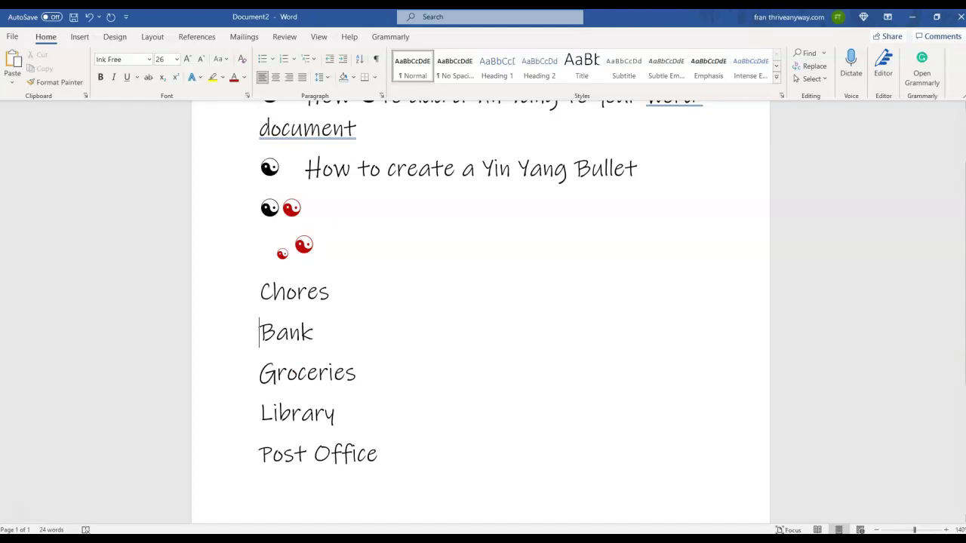
key(shift+Down)
key(shift+Down)
key(shift+Down)
key(shift+Down)
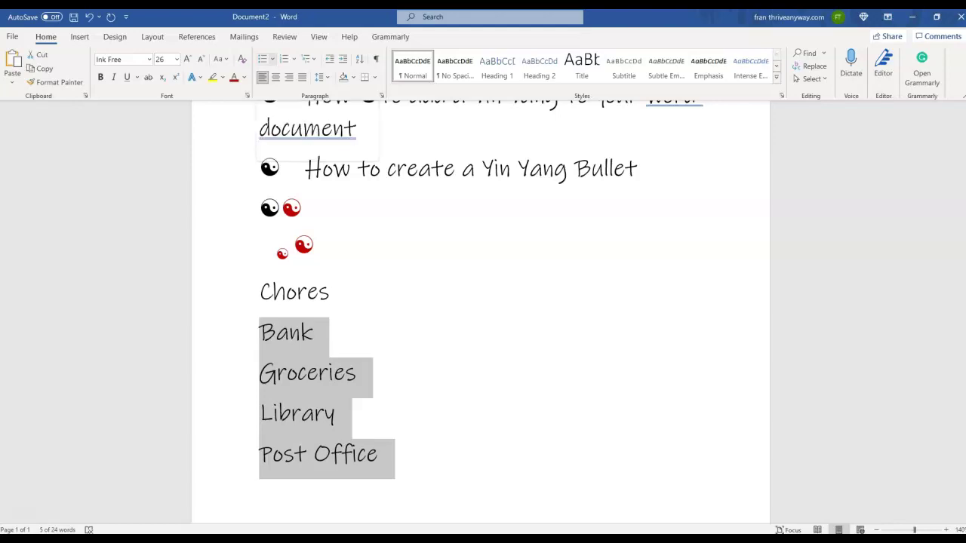
click(273, 59)
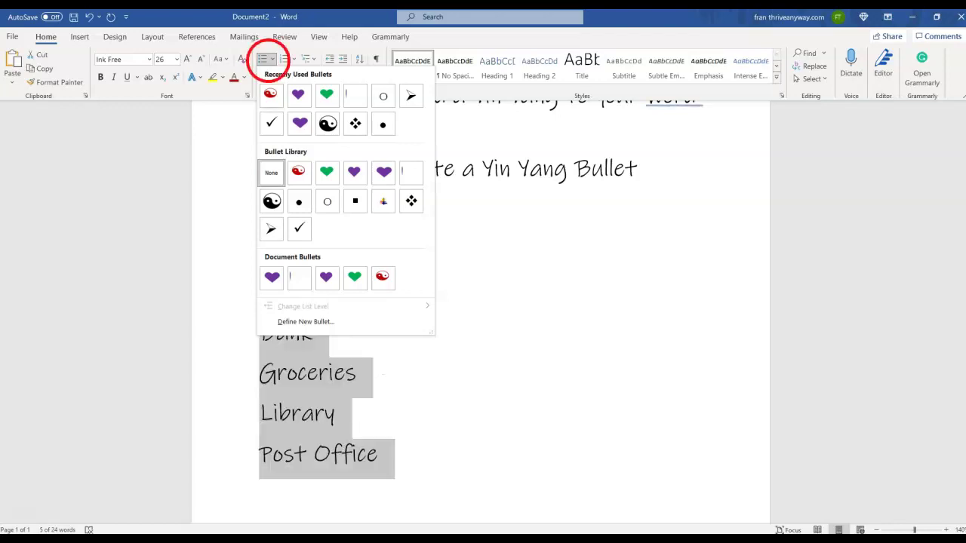
click(264, 60)
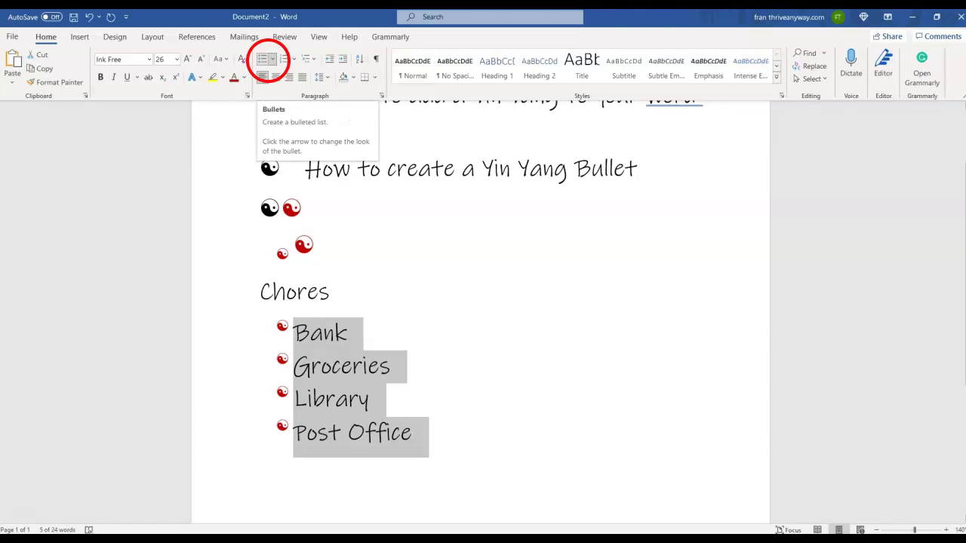
click(260, 473)
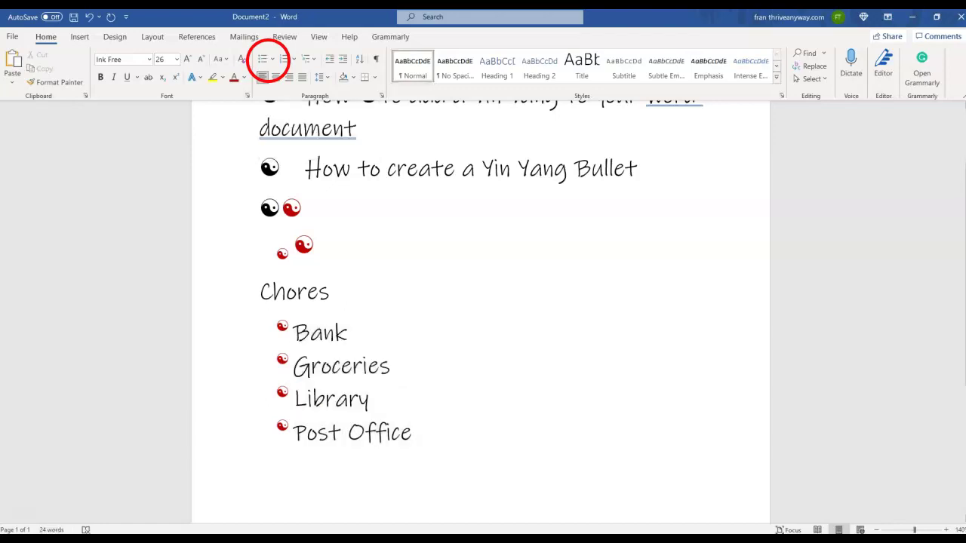